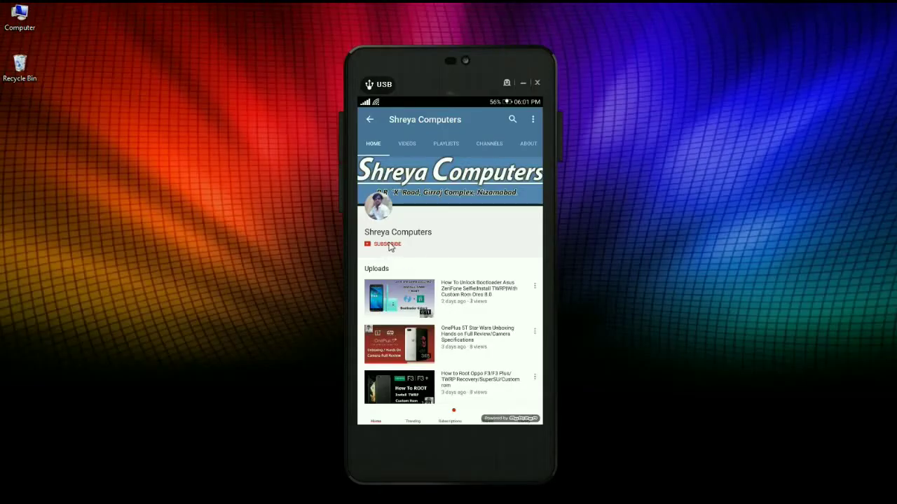
Subscribe to the YouTube channel and set its bell to all notifications
click(390, 246)
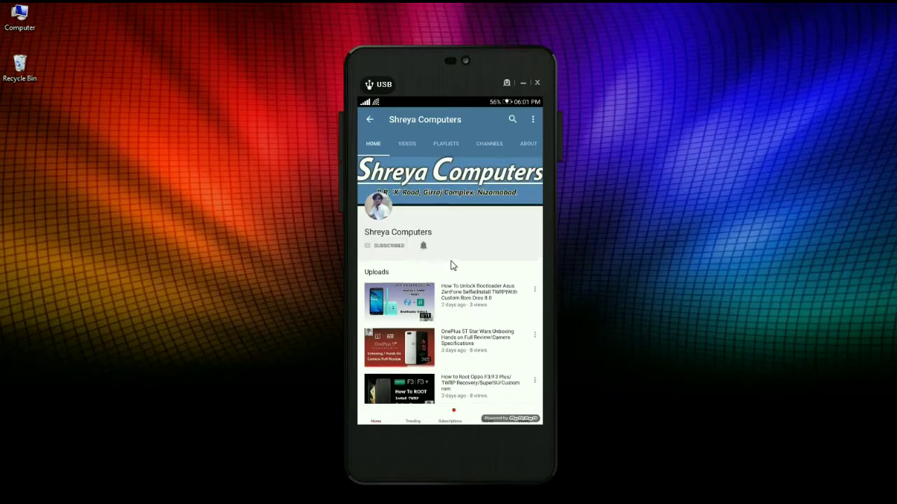
click(424, 245)
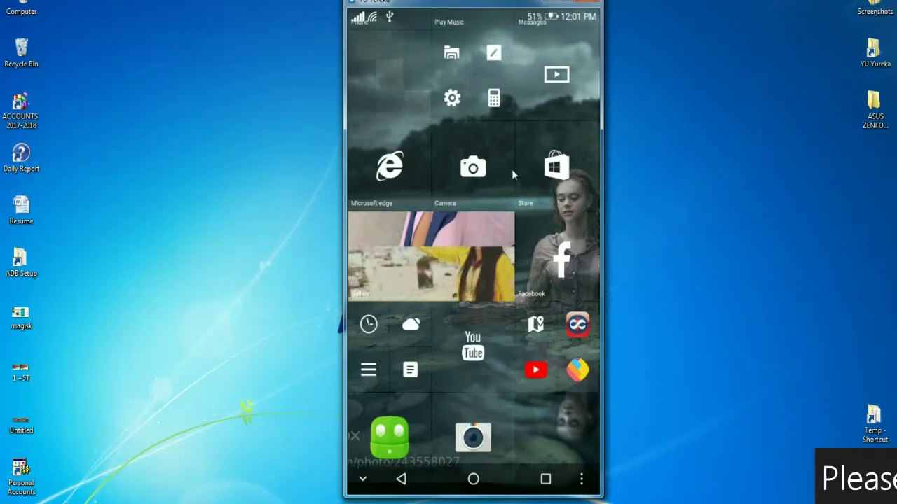
Launch the Camera app from the phone's tile launcher
click(470, 153)
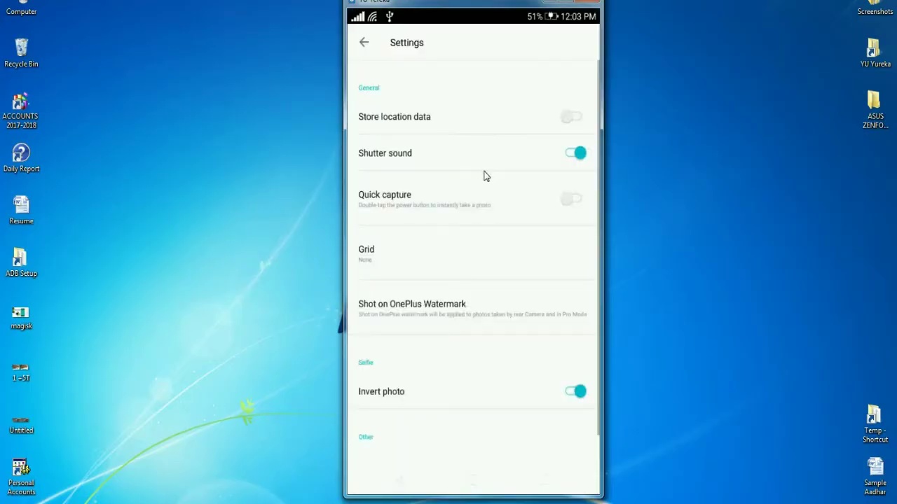
Scroll the camera settings down to About, then go back to the Photo viewfinder
scroll(485, 176, down, 1)
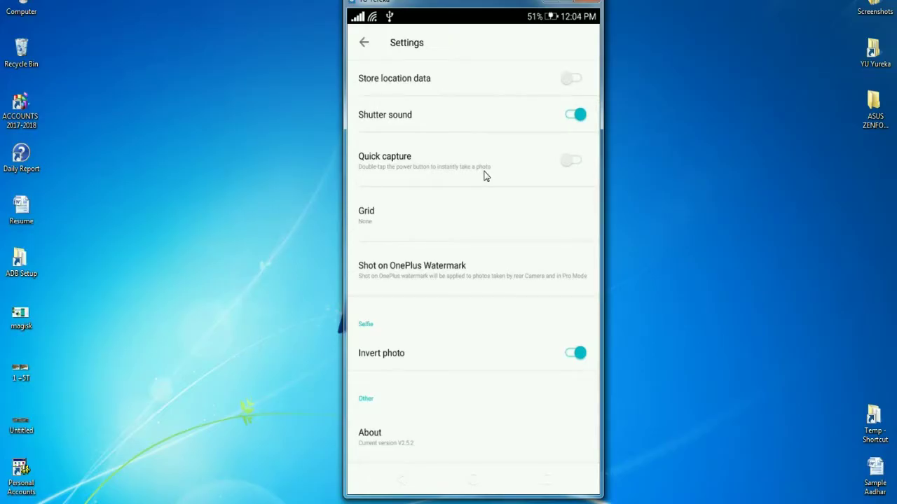
right_click(485, 176)
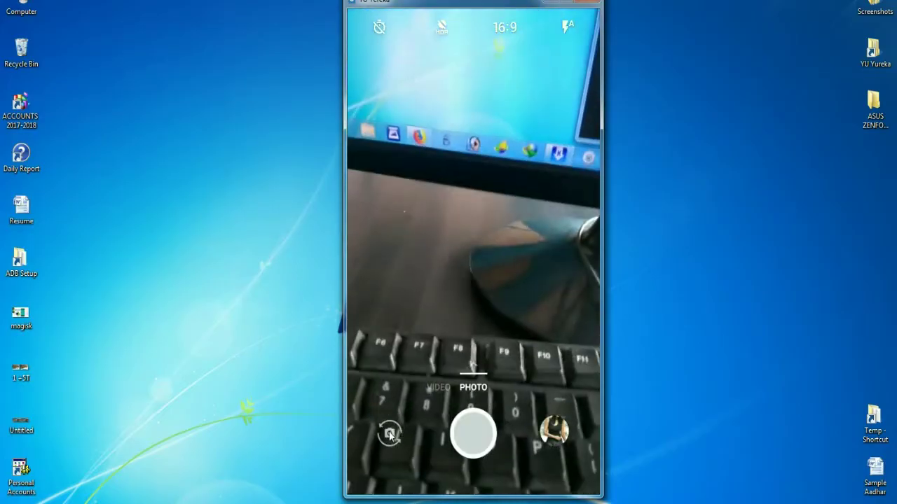
Switch the viewfinder to the front selfie camera
click(390, 434)
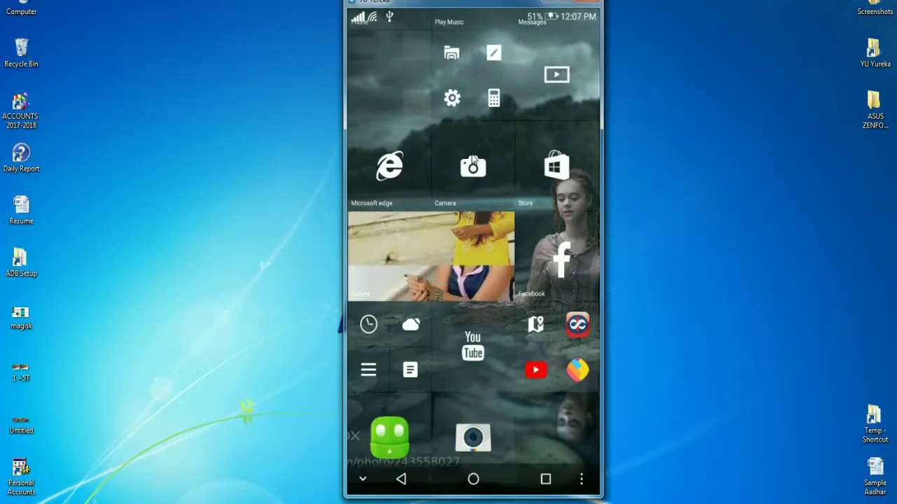
Minimize the phone-mirror window and refresh the Windows desktop
drag(473, 438, 473, 167)
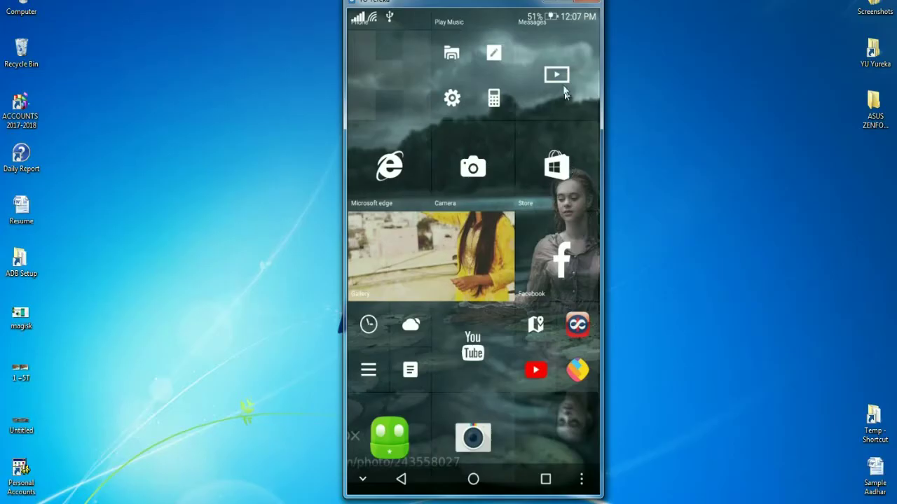
click(554, 4)
right_click(391, 56)
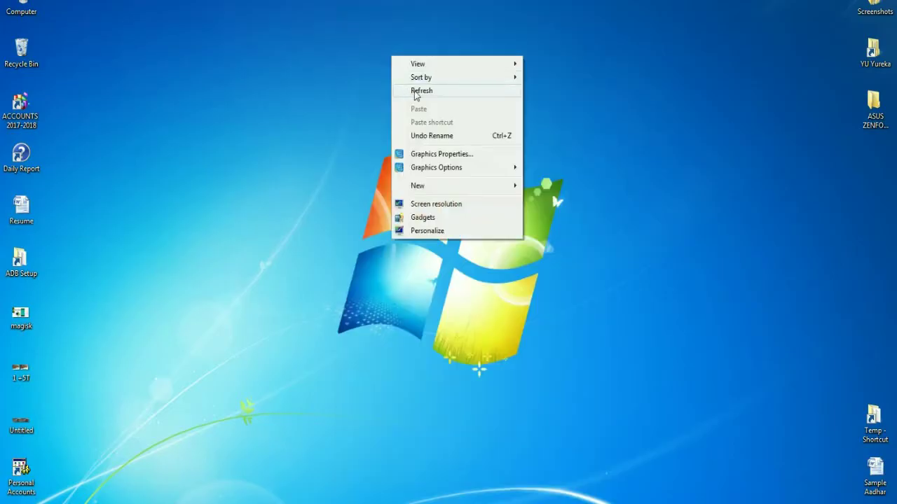
click(419, 91)
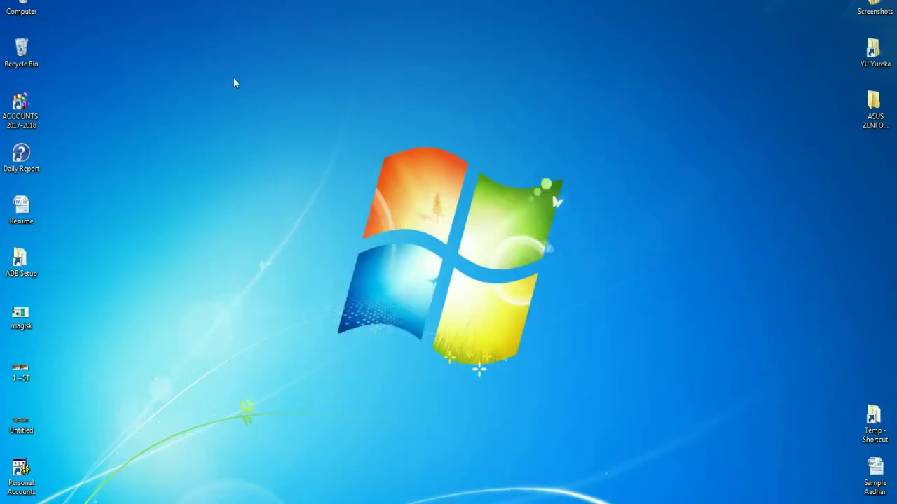
Open the '1 +5T' desktop image in Windows Photo Viewer
double_click(43, 364)
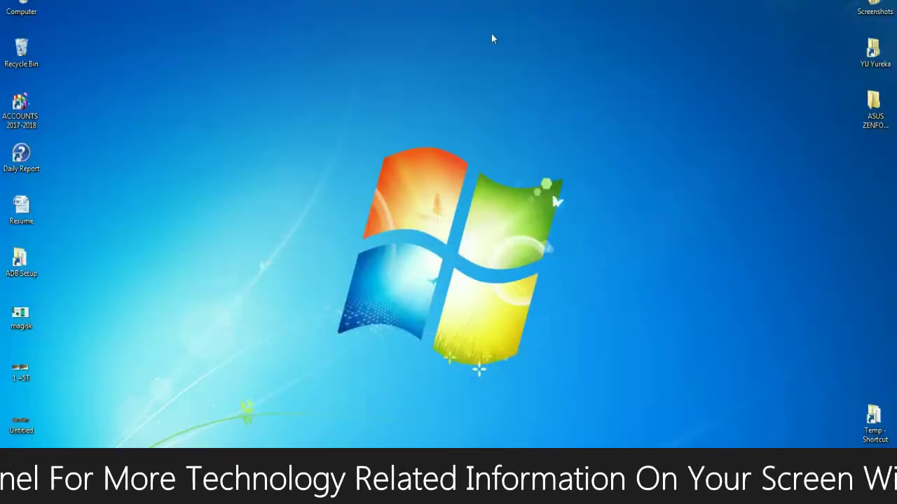
right_click(414, 31)
click(466, 68)
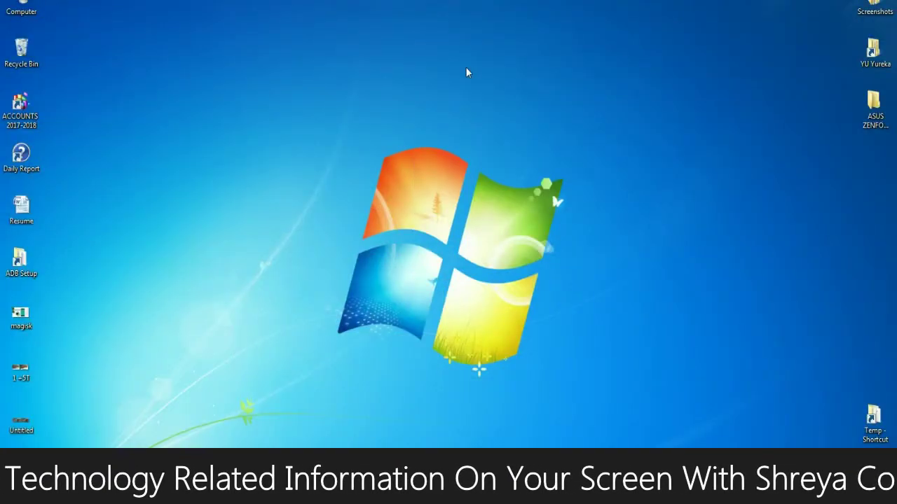